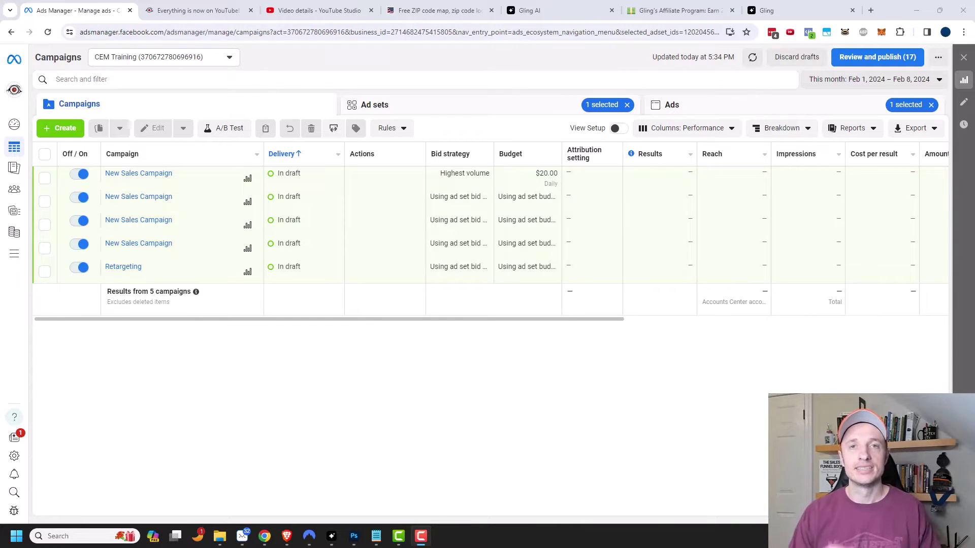
Create a manual Sales campaign, opening the 'New Sales Campaign' draft in the editor.
{"action": "left_click", "coordinate": [65, 130]}
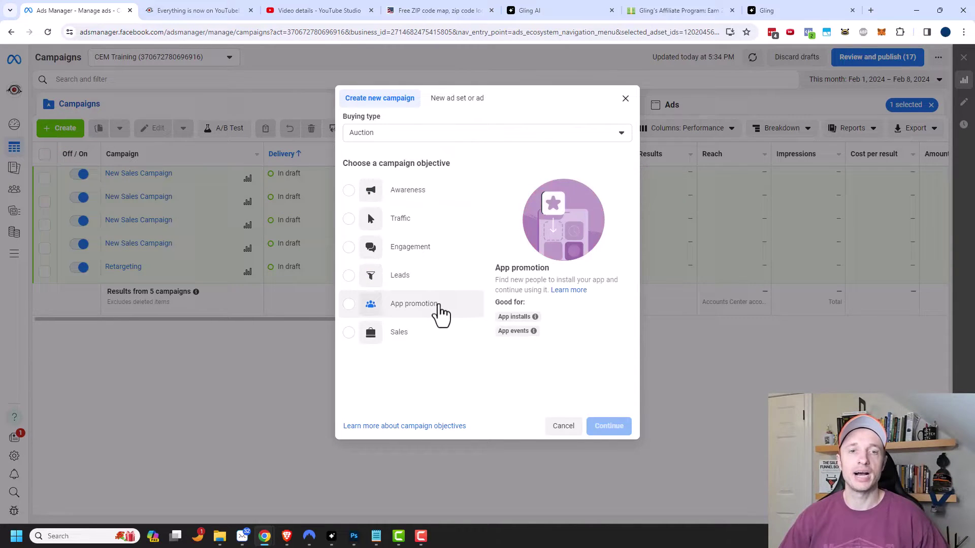
{"action": "mouse_move", "coordinate": [368, 254]}
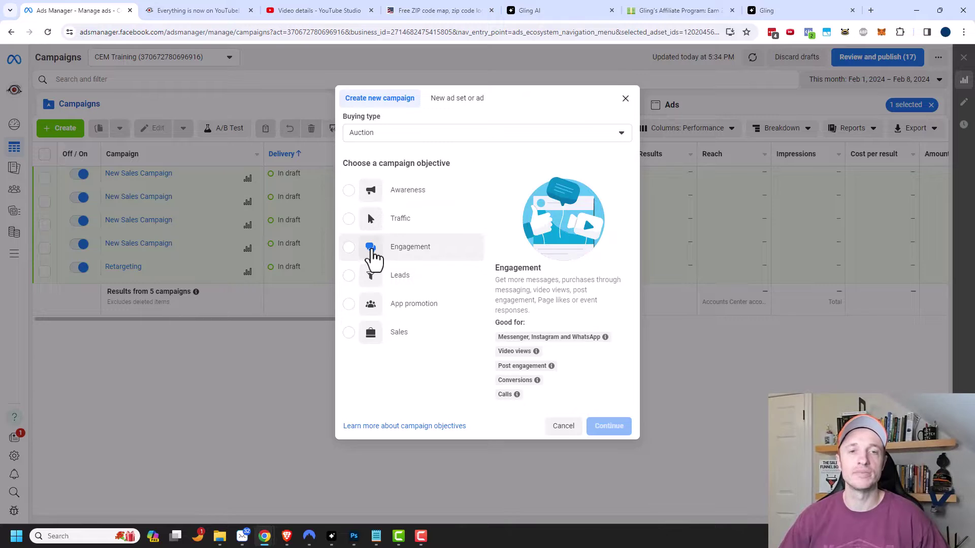
{"action": "mouse_move", "coordinate": [371, 235]}
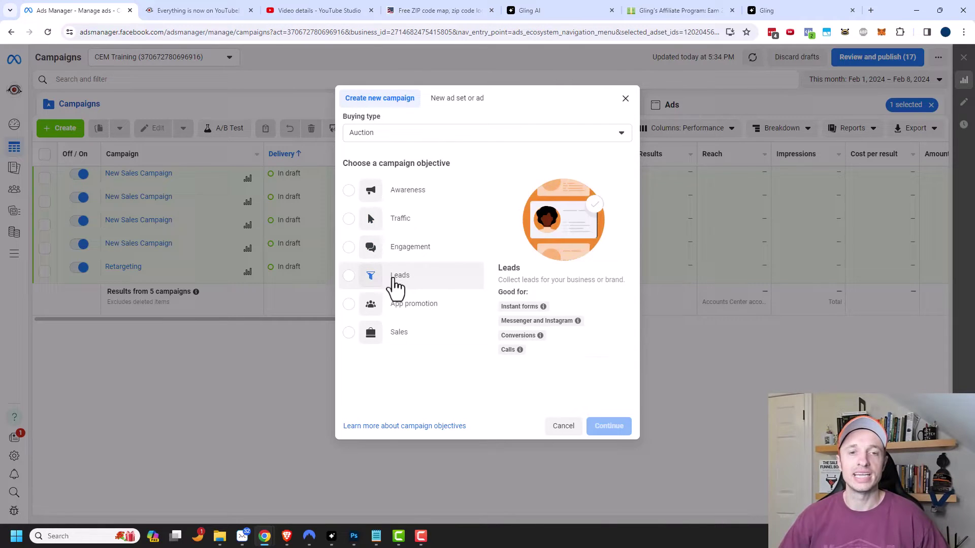
{"action": "mouse_move", "coordinate": [396, 337]}
{"action": "mouse_move", "coordinate": [452, 257]}
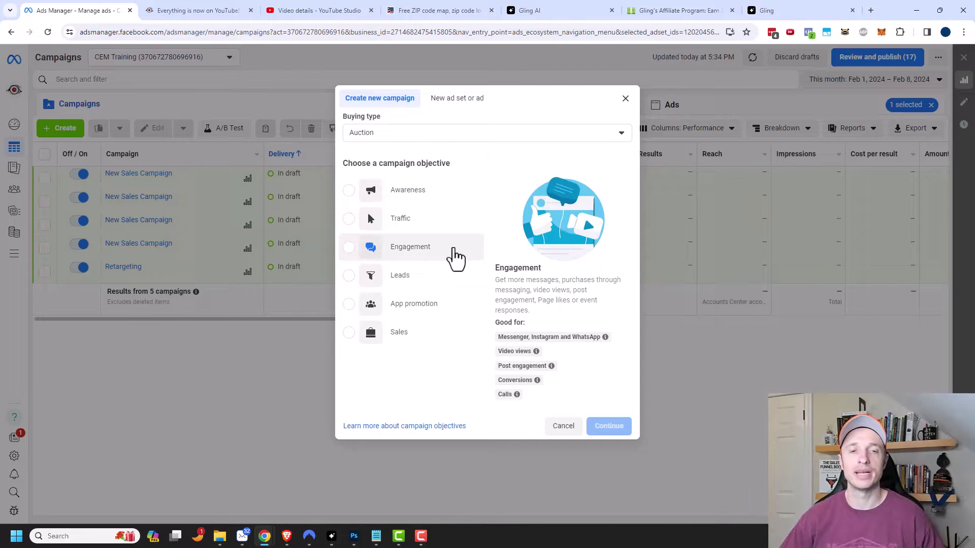
{"action": "left_click", "coordinate": [397, 335]}
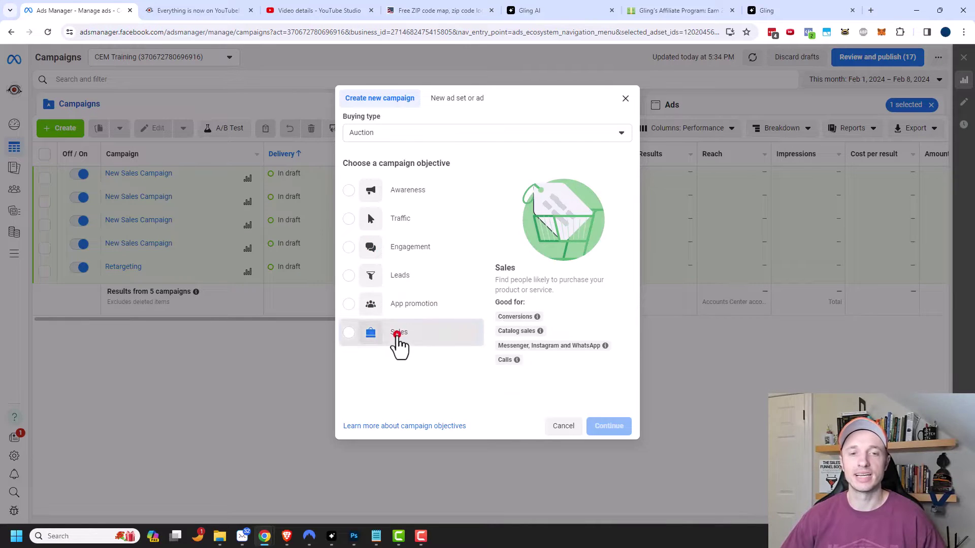
{"action": "left_click", "coordinate": [620, 440]}
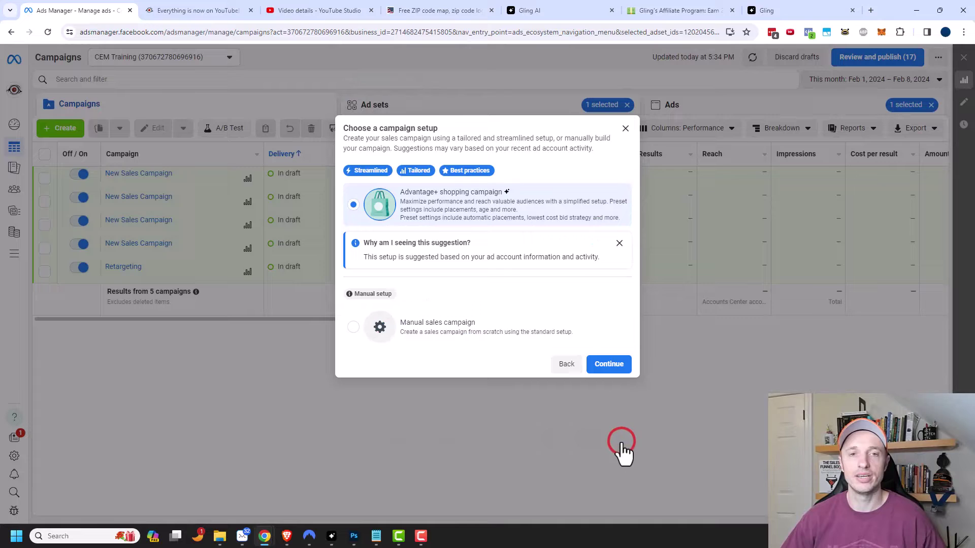
{"action": "left_click", "coordinate": [437, 338]}
{"action": "left_click", "coordinate": [616, 369]}
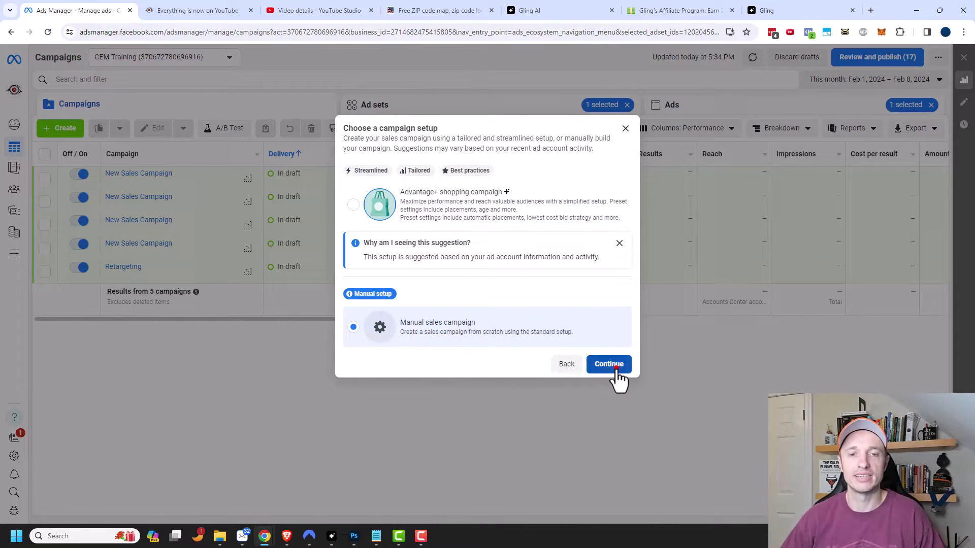
Switch Advantage campaign budget on, keeping the $20.00 daily budget.
{"action": "scroll", "coordinate": [640, 350], "scroll_direction": "down", "scroll_amount": 2}
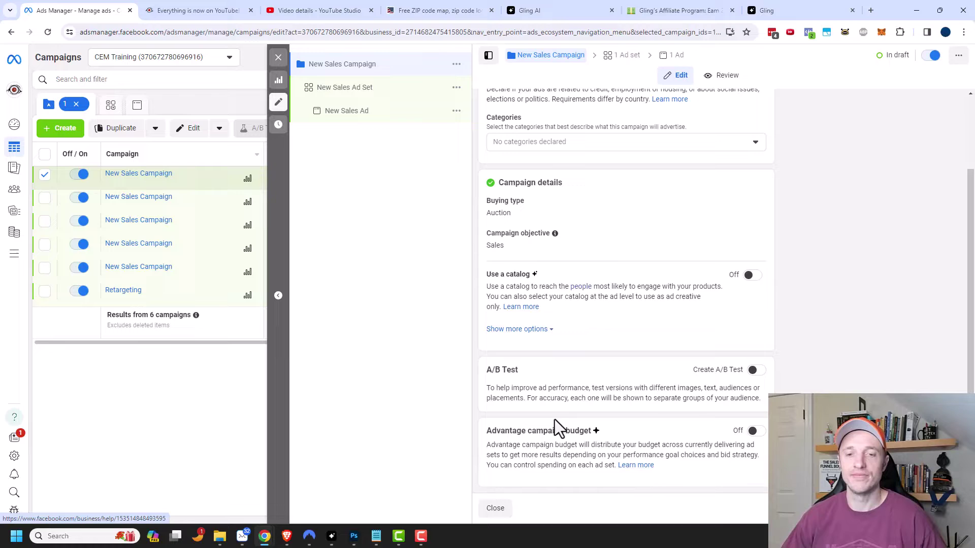
{"action": "left_click", "coordinate": [754, 431]}
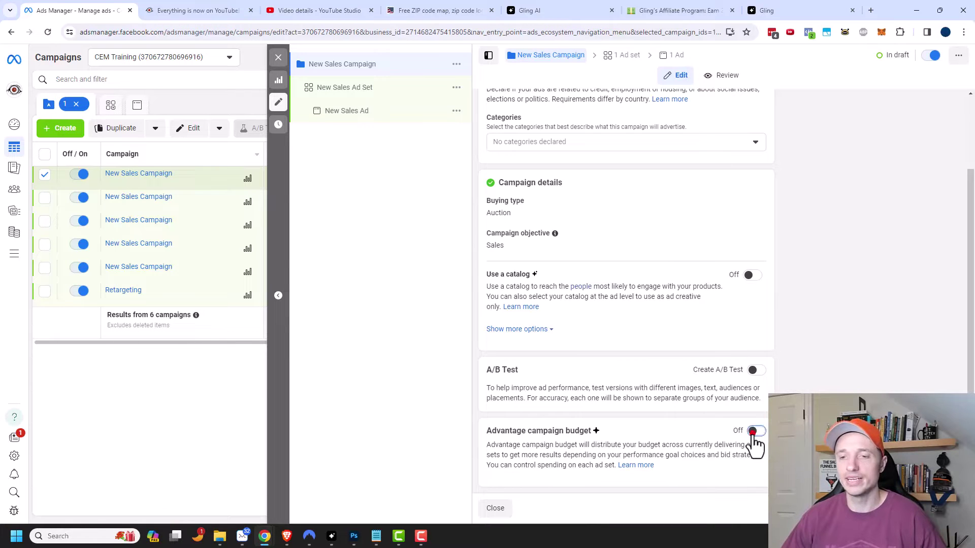
{"action": "scroll", "coordinate": [835, 389], "scroll_direction": "down", "scroll_amount": 4}
{"action": "scroll", "coordinate": [837, 391], "scroll_direction": "down", "scroll_amount": 2}
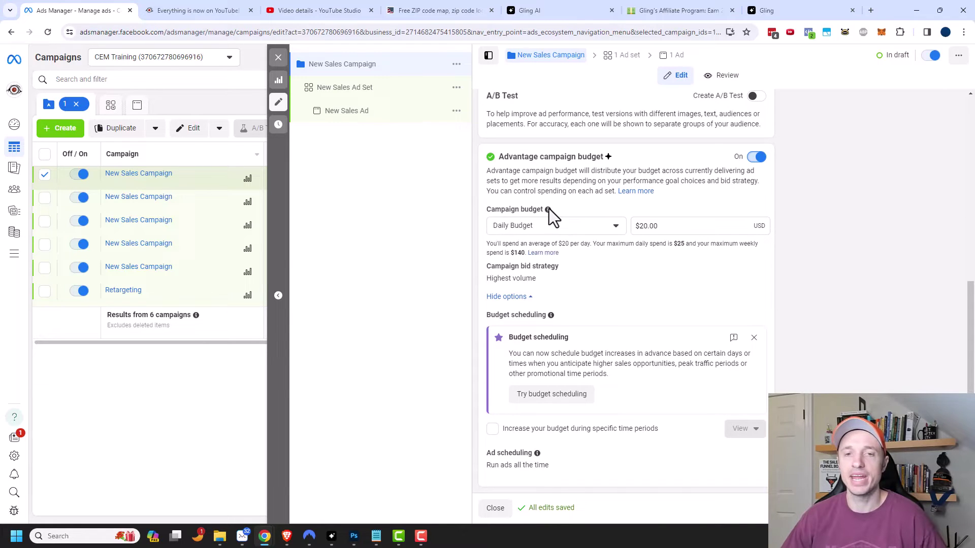
{"action": "left_click", "coordinate": [545, 226]}
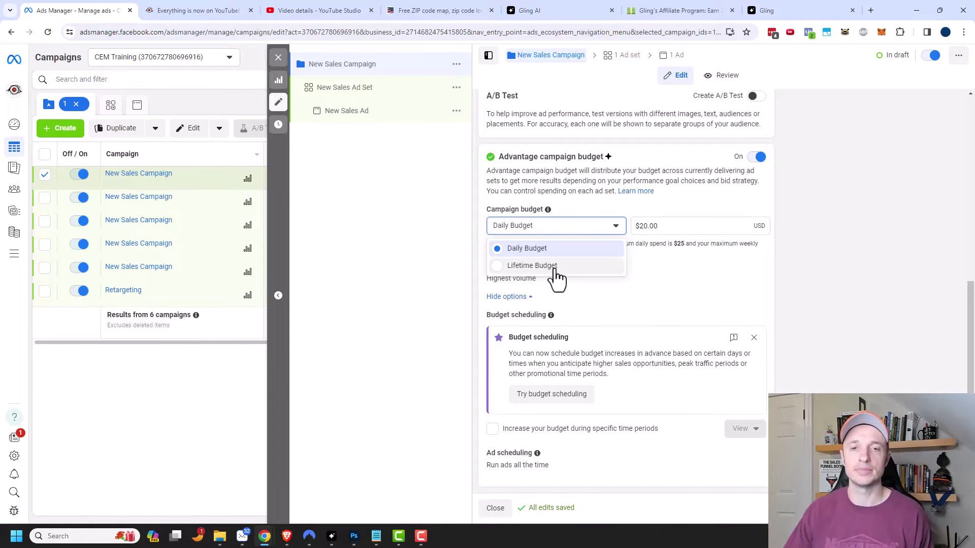
{"action": "left_click", "coordinate": [539, 247]}
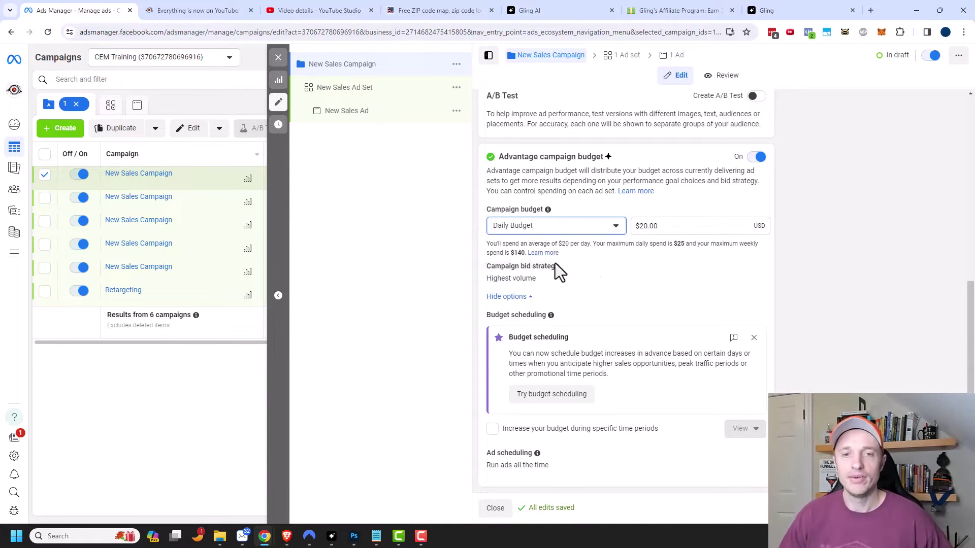
{"action": "left_click", "coordinate": [756, 268]}
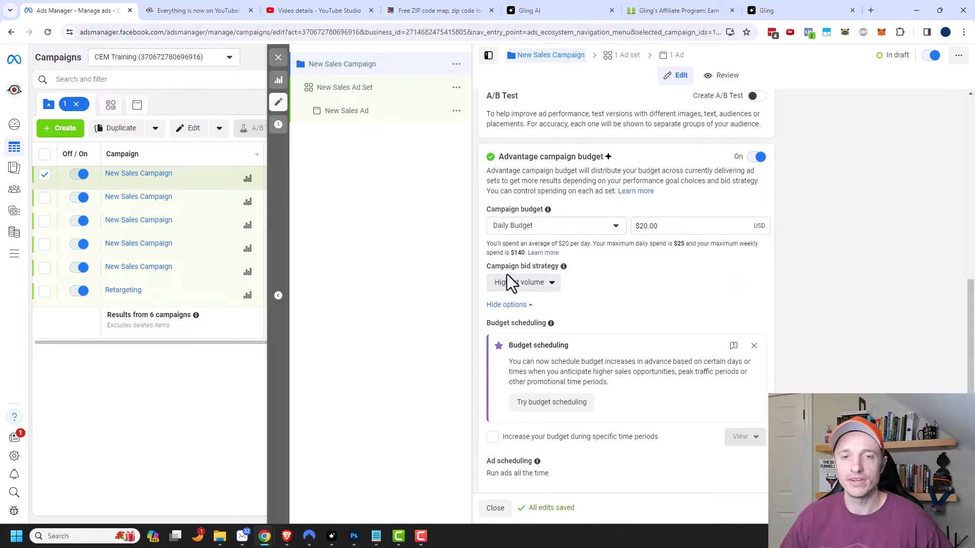
{"action": "left_click", "coordinate": [541, 283]}
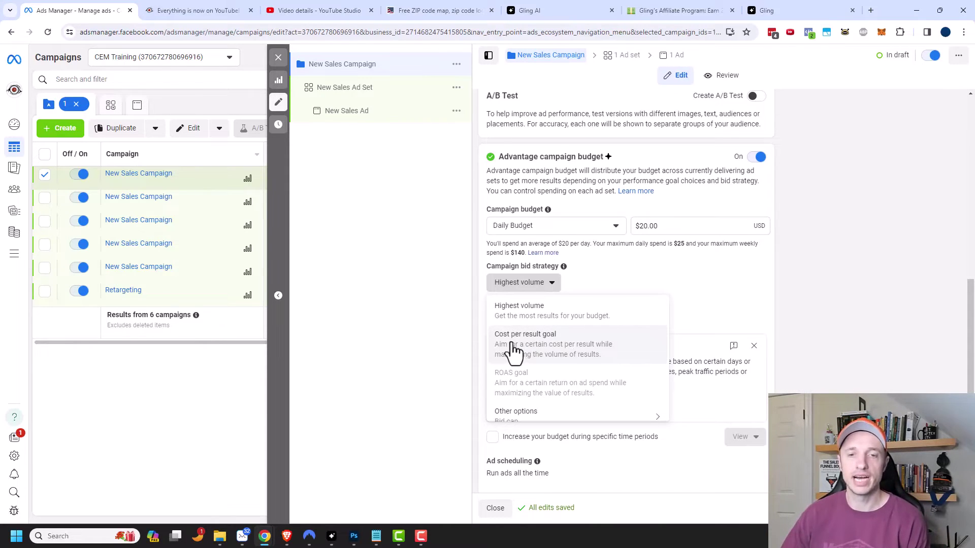
{"action": "mouse_move", "coordinate": [489, 385]}
{"action": "scroll", "coordinate": [531, 379], "scroll_direction": "down", "scroll_amount": 1}
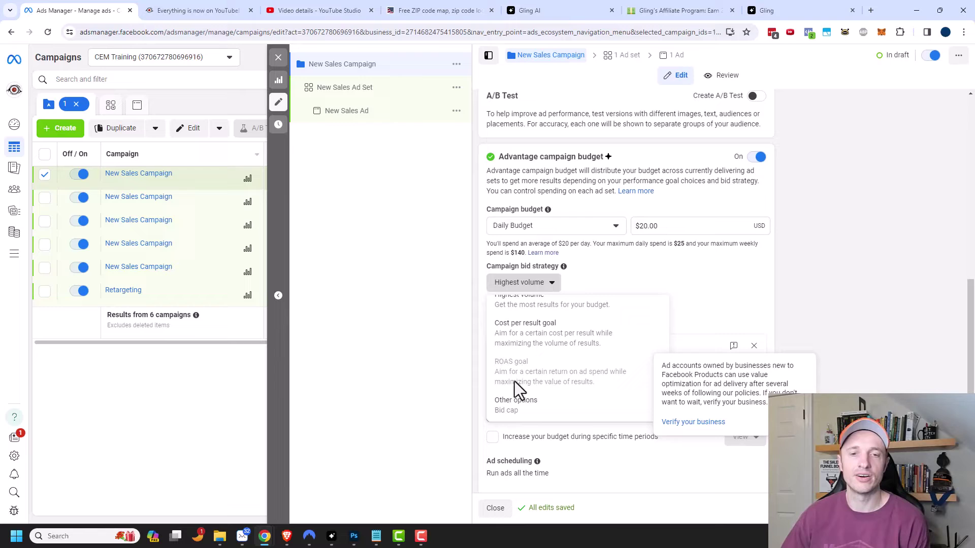
{"action": "mouse_move", "coordinate": [507, 411]}
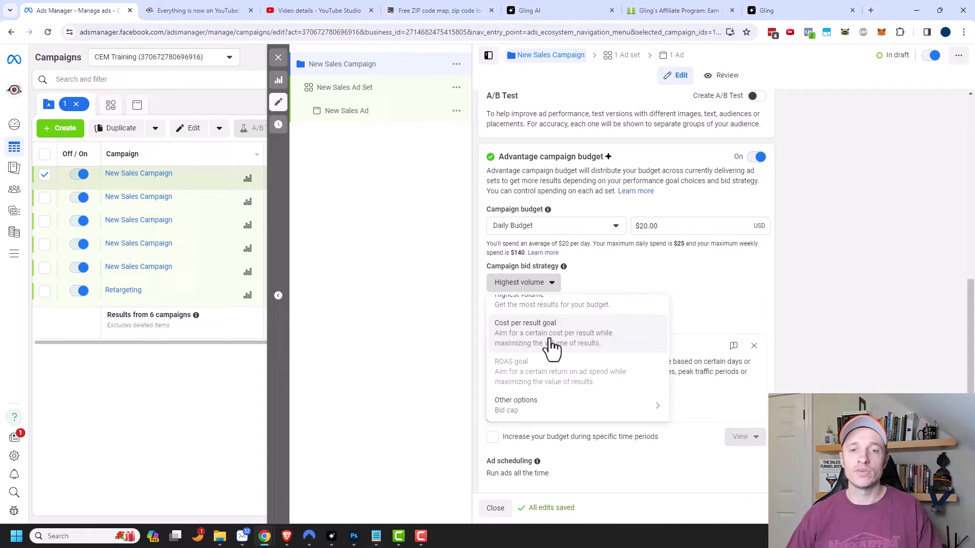
{"action": "mouse_move", "coordinate": [548, 379]}
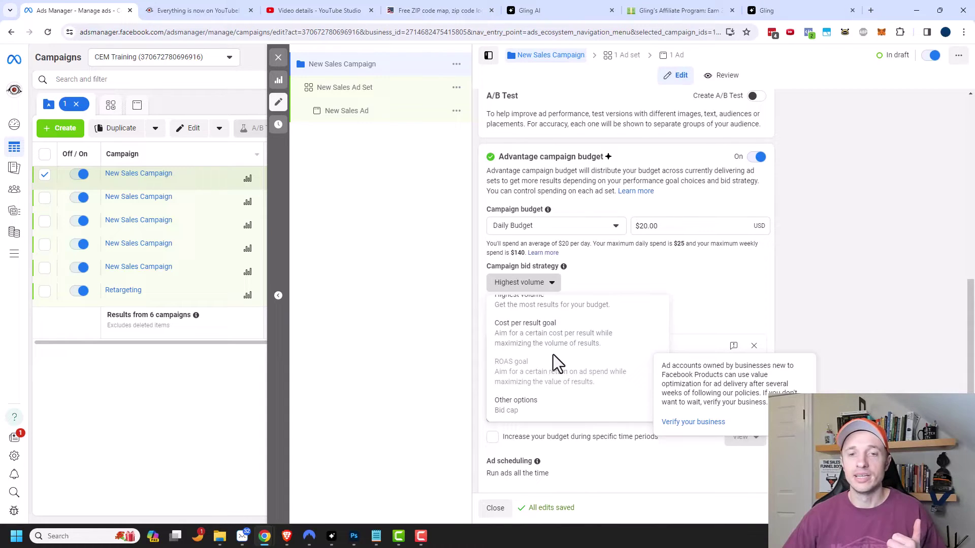
{"action": "mouse_move", "coordinate": [568, 364]}
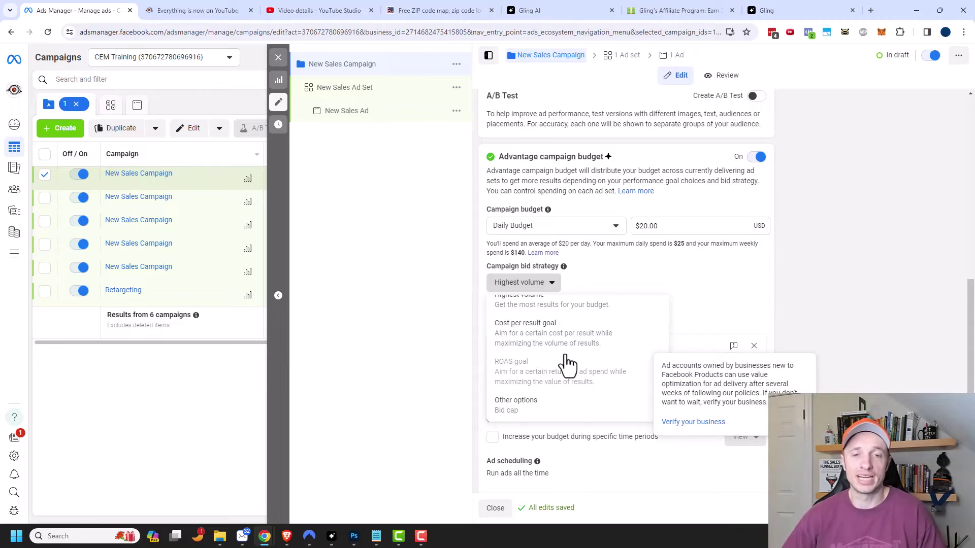
{"action": "scroll", "coordinate": [566, 358], "scroll_direction": "up", "scroll_amount": 1}
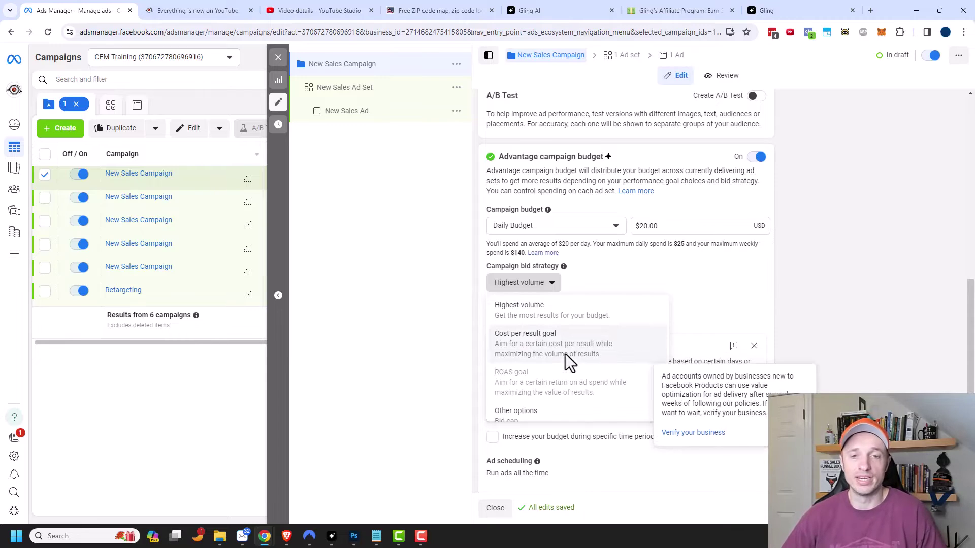
{"action": "left_click", "coordinate": [548, 320]}
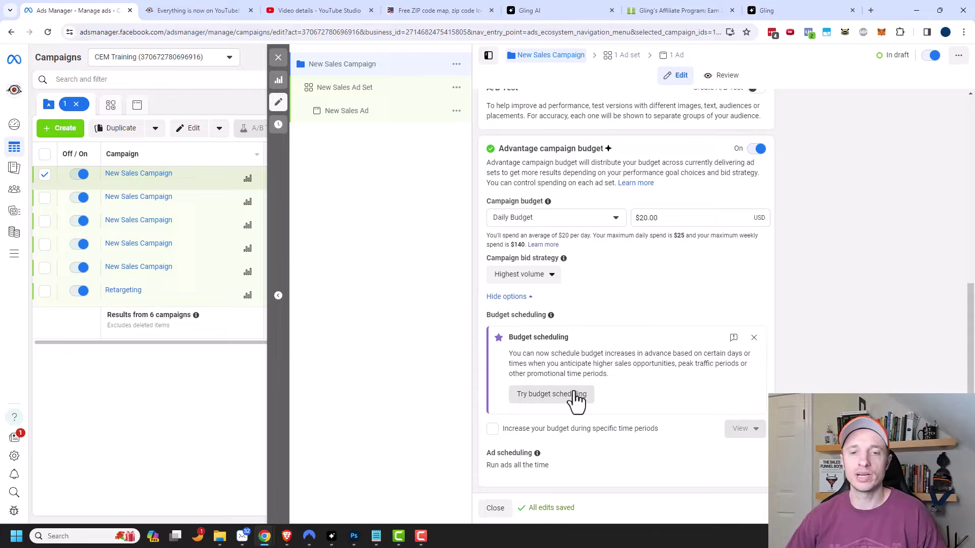
Add a high-demand budget period running from Feb 21 to Feb 24.
{"action": "left_click", "coordinate": [549, 396]}
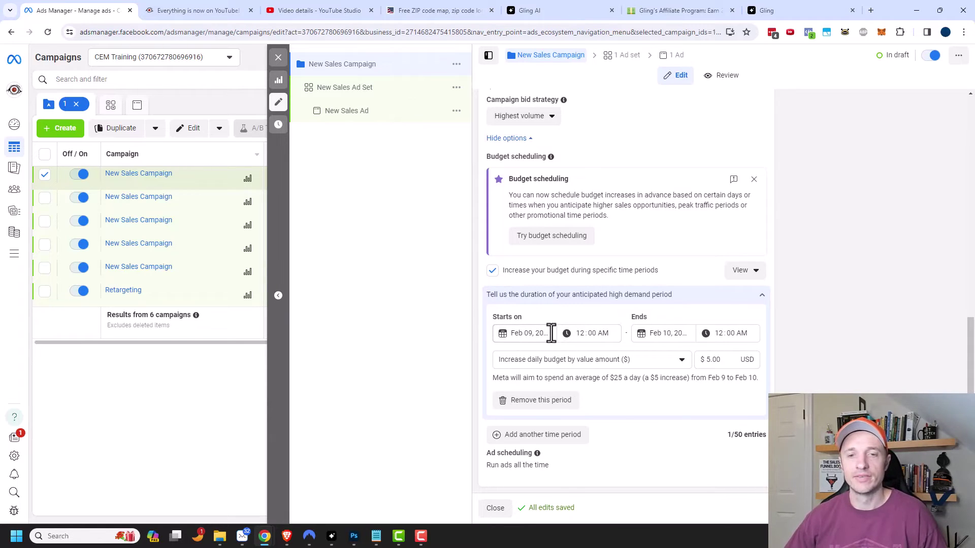
{"action": "left_click", "coordinate": [537, 333]}
{"action": "type", "text": "2/14/2024"}
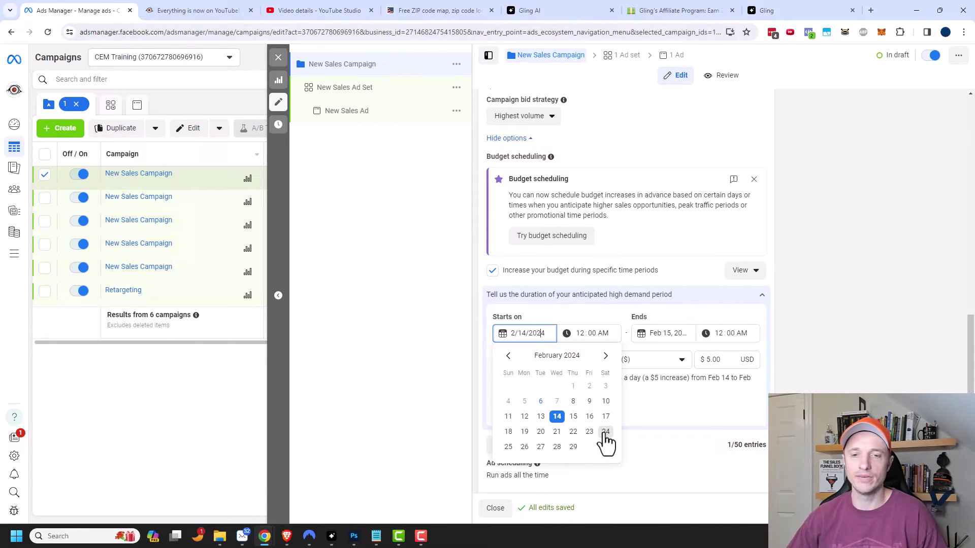
{"action": "left_click", "coordinate": [557, 432]}
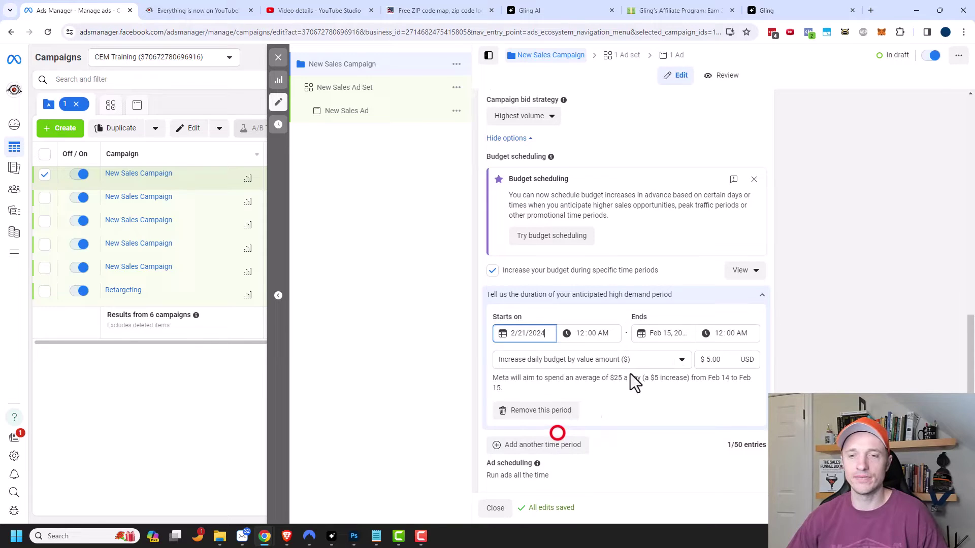
{"action": "left_click", "coordinate": [682, 333]}
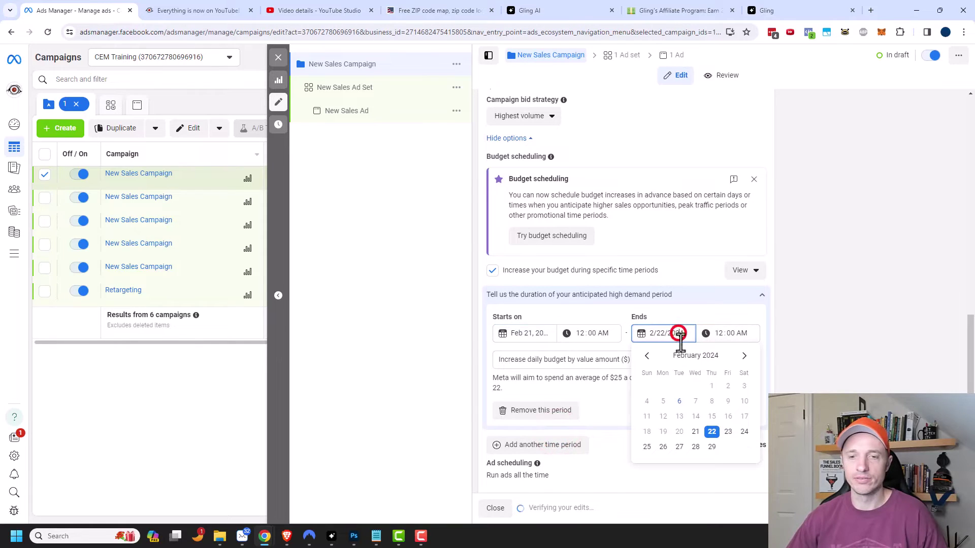
{"action": "left_click", "coordinate": [746, 431]}
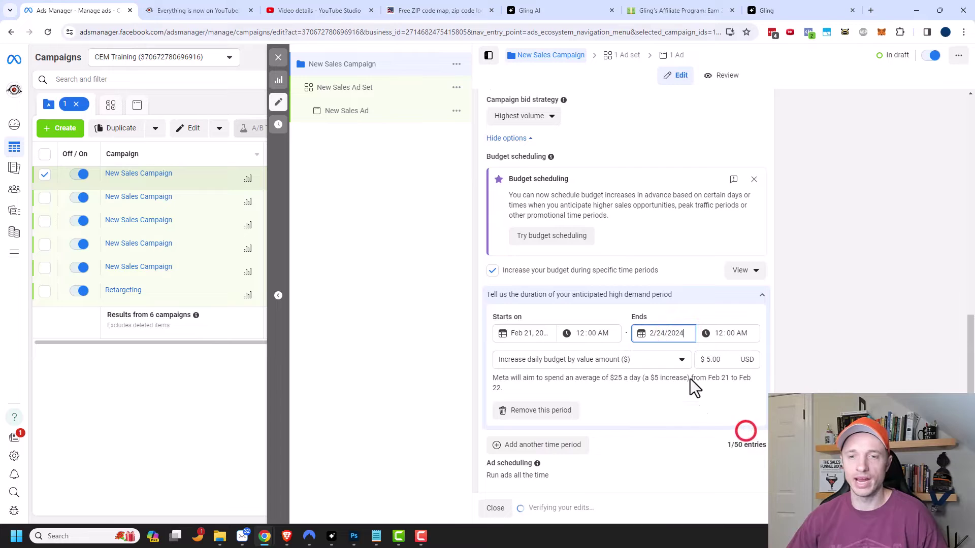
Keep the increase as a $5.00 dollar value amount per day.
{"action": "left_click", "coordinate": [735, 361]}
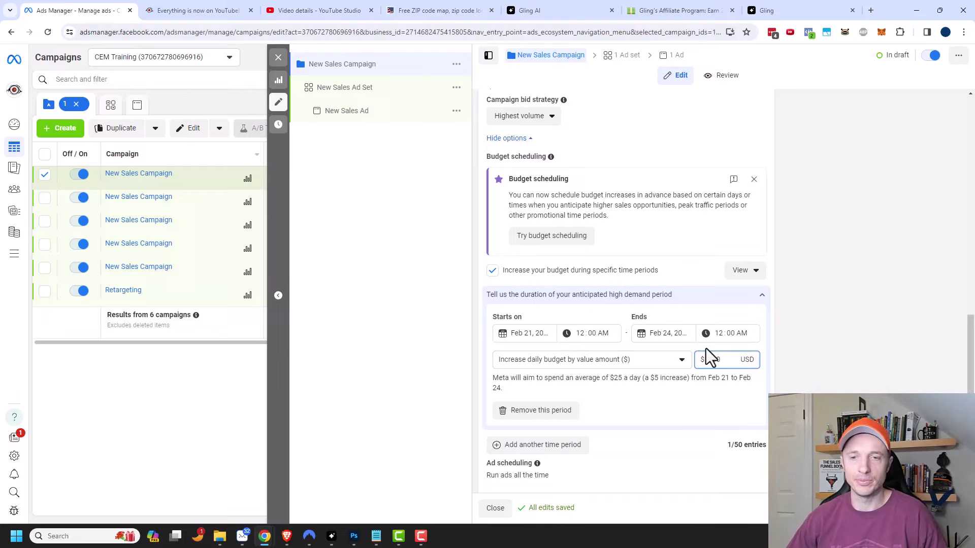
{"action": "left_click", "coordinate": [675, 361]}
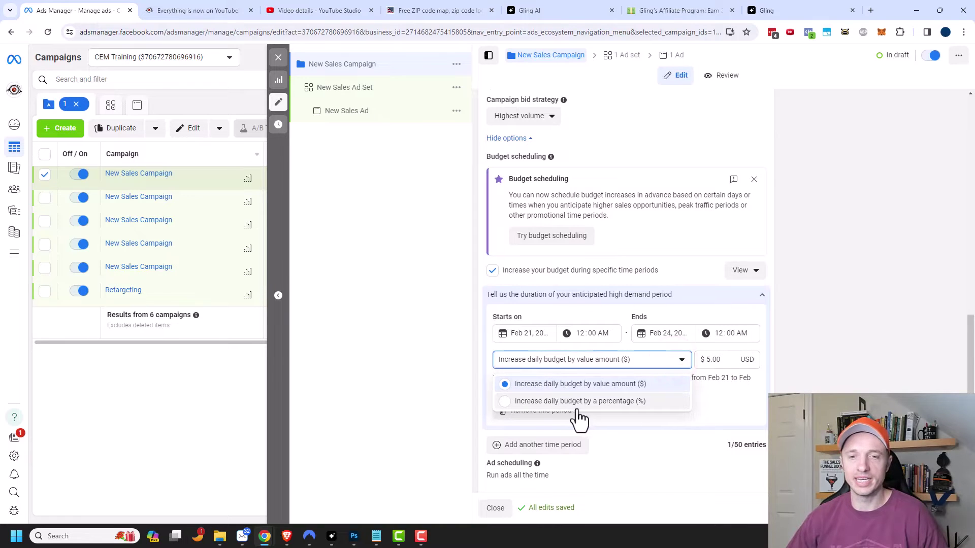
{"action": "left_click", "coordinate": [617, 386]}
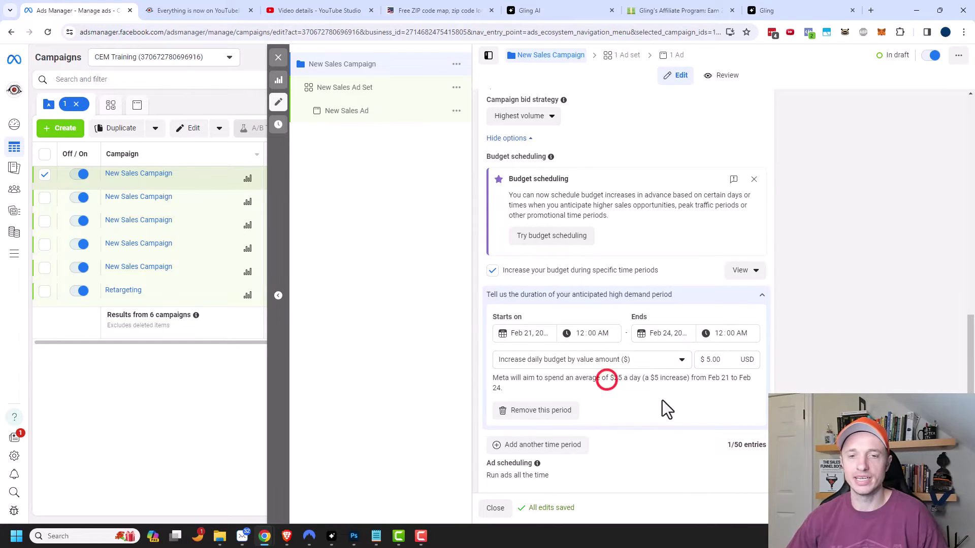
Remove both high-demand periods and uncheck budget increases during specific time periods.
{"action": "left_click", "coordinate": [547, 437]}
{"action": "scroll", "coordinate": [544, 440], "scroll_direction": "down", "scroll_amount": 3}
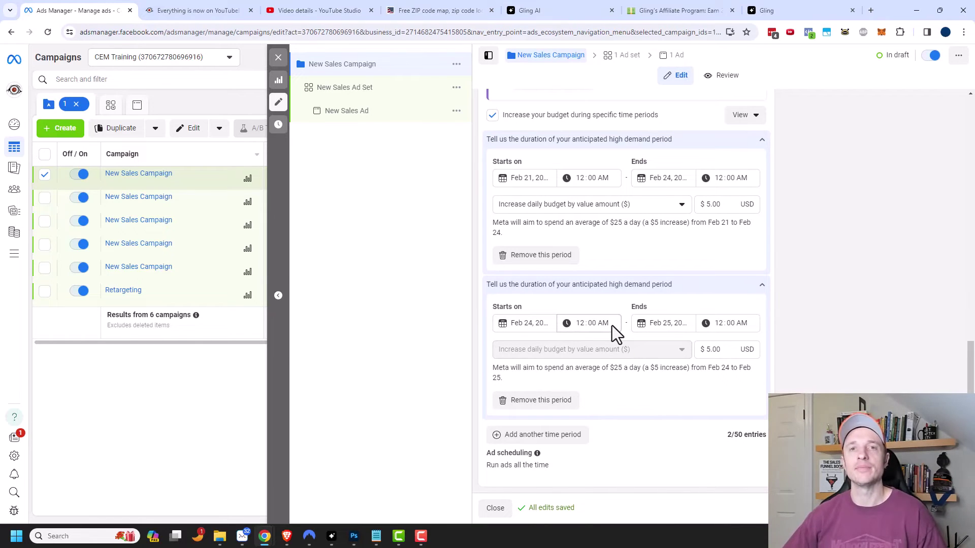
{"action": "left_click", "coordinate": [559, 401]}
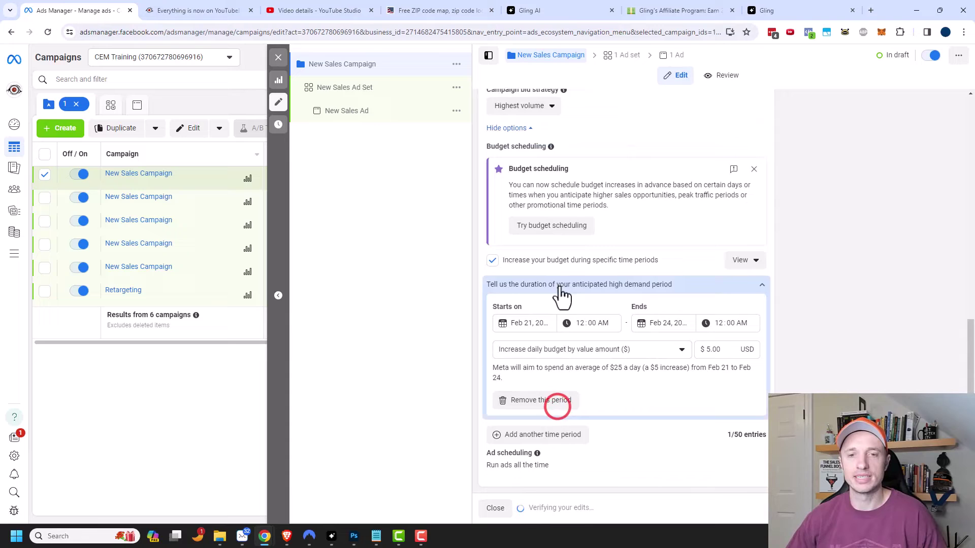
{"action": "left_click", "coordinate": [552, 400]}
{"action": "left_click", "coordinate": [492, 405]}
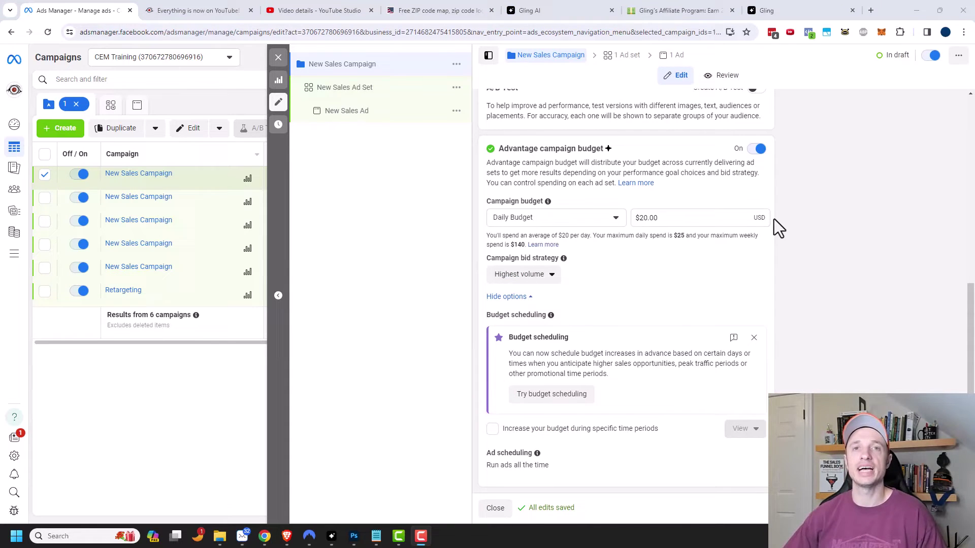
{"action": "left_click", "coordinate": [364, 91]}
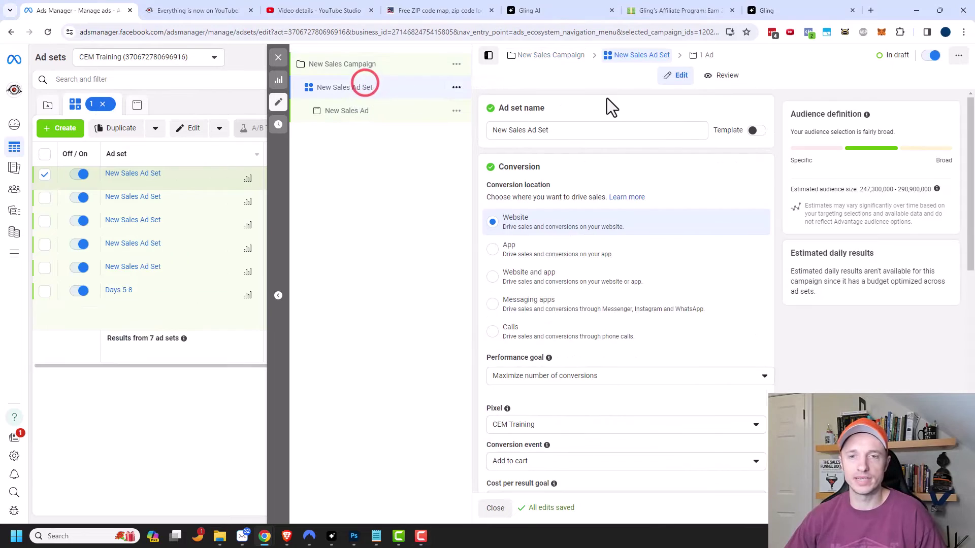
{"action": "scroll", "coordinate": [514, 211], "scroll_direction": "down", "scroll_amount": 4}
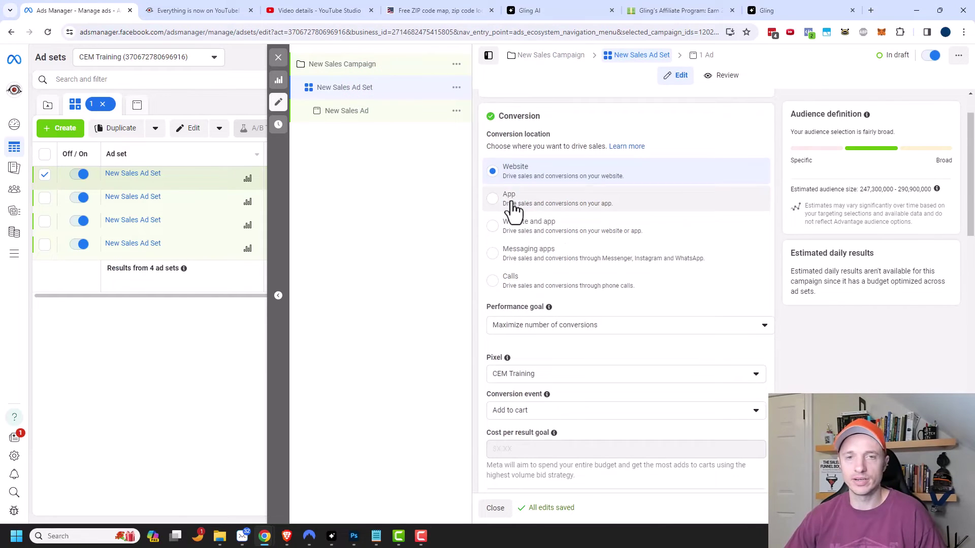
{"action": "scroll", "coordinate": [597, 240], "scroll_direction": "down", "scroll_amount": 6}
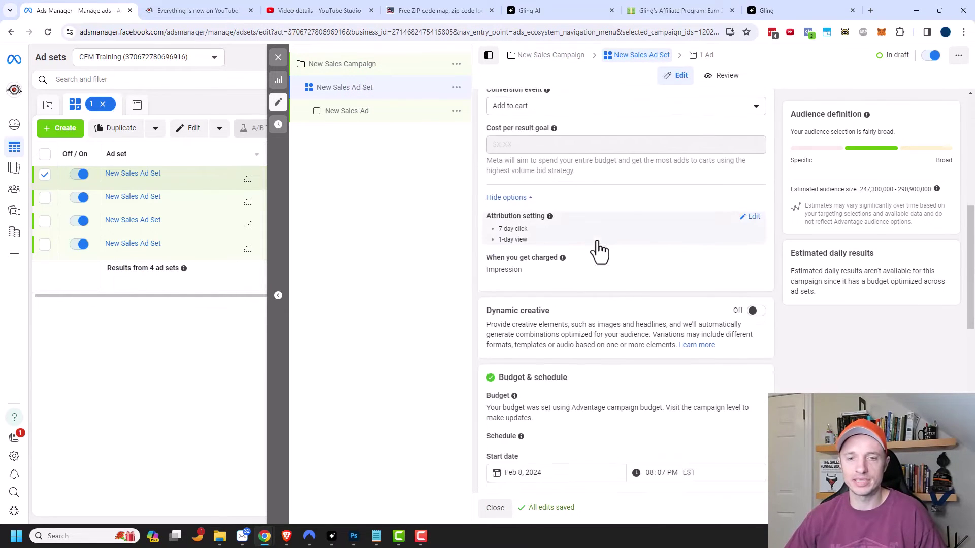
{"action": "scroll", "coordinate": [573, 251], "scroll_direction": "down", "scroll_amount": 2}
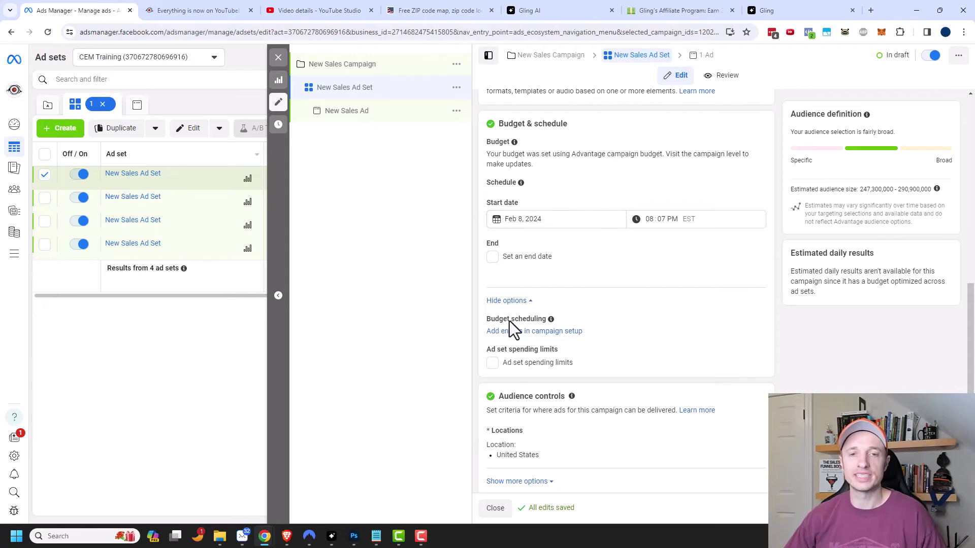
{"action": "left_click", "coordinate": [521, 335]}
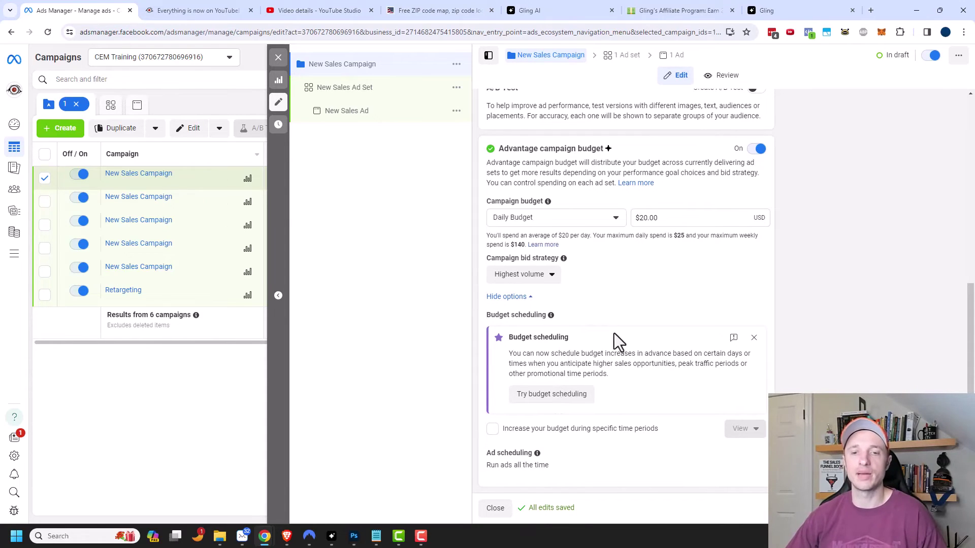
Open New Sales Ad Set and check 'Ad set spending limits' under Budget & schedule.
{"action": "left_click", "coordinate": [381, 83]}
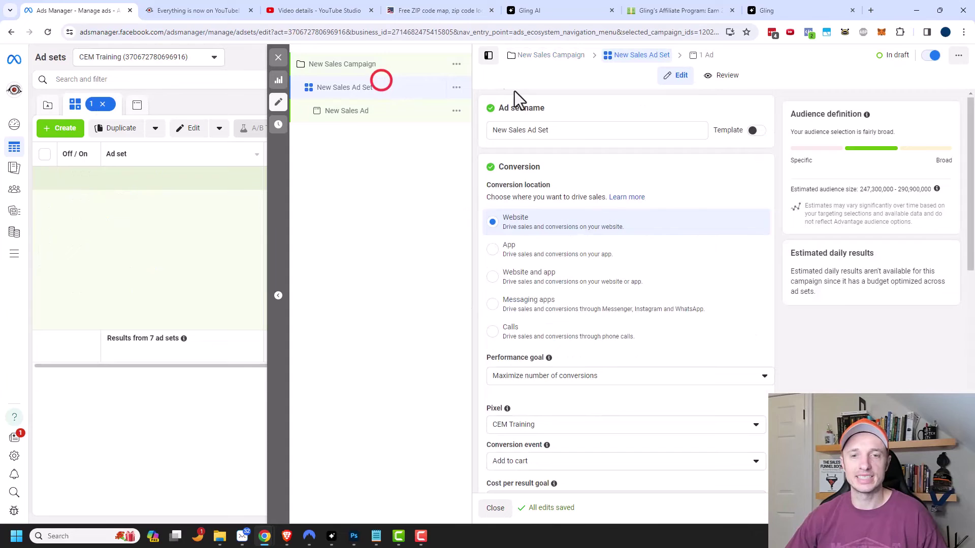
{"action": "scroll", "coordinate": [637, 287], "scroll_direction": "down", "scroll_amount": 10}
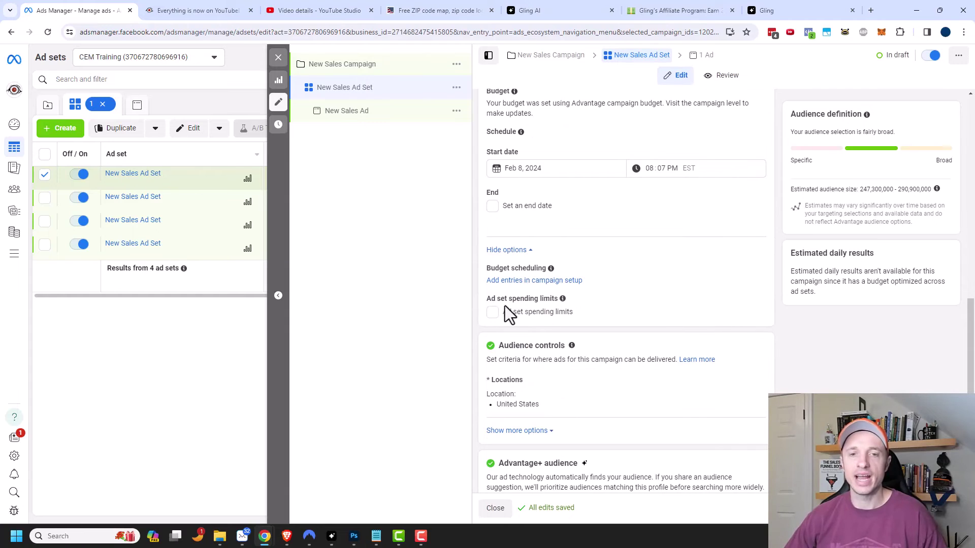
{"action": "left_click", "coordinate": [492, 312]}
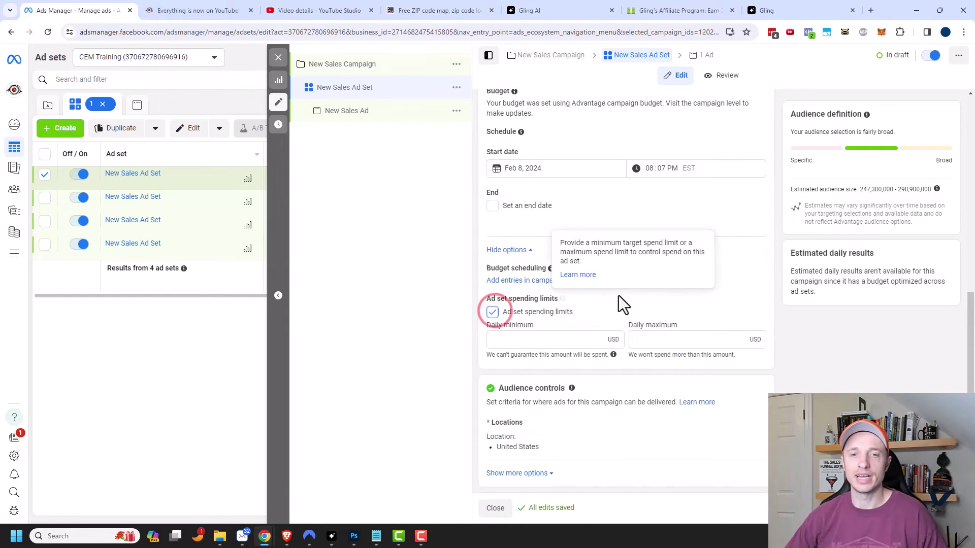
{"action": "scroll", "coordinate": [618, 296], "scroll_direction": "down", "scroll_amount": 1}
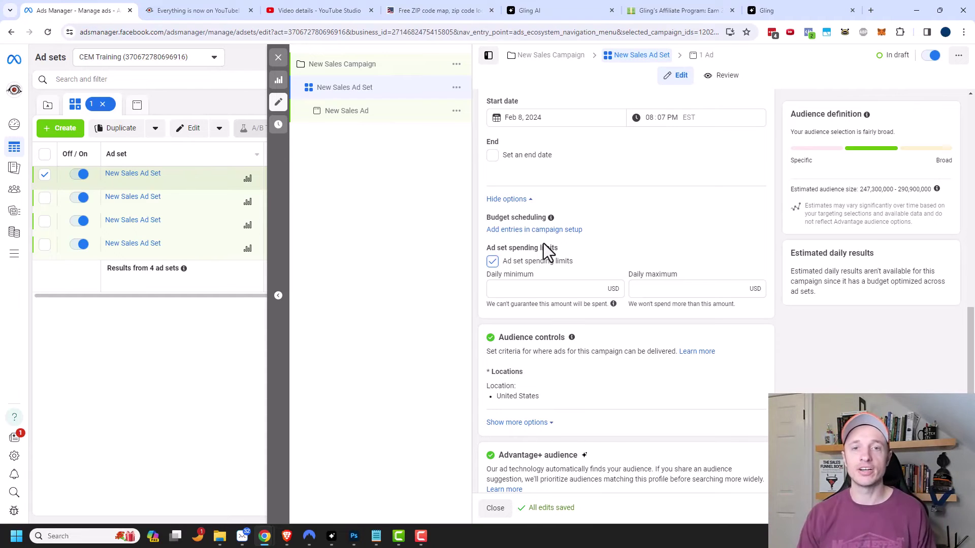
Set the ad set's daily maximum to $15.00 and clear the $5.00 daily minimum.
{"action": "left_click", "coordinate": [537, 290]}
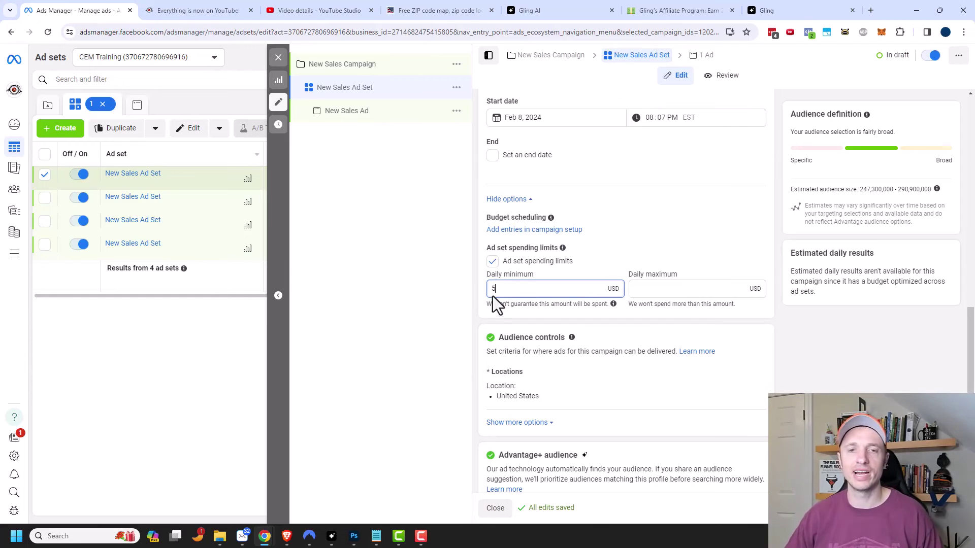
{"action": "key", "text": "BackSpace"}
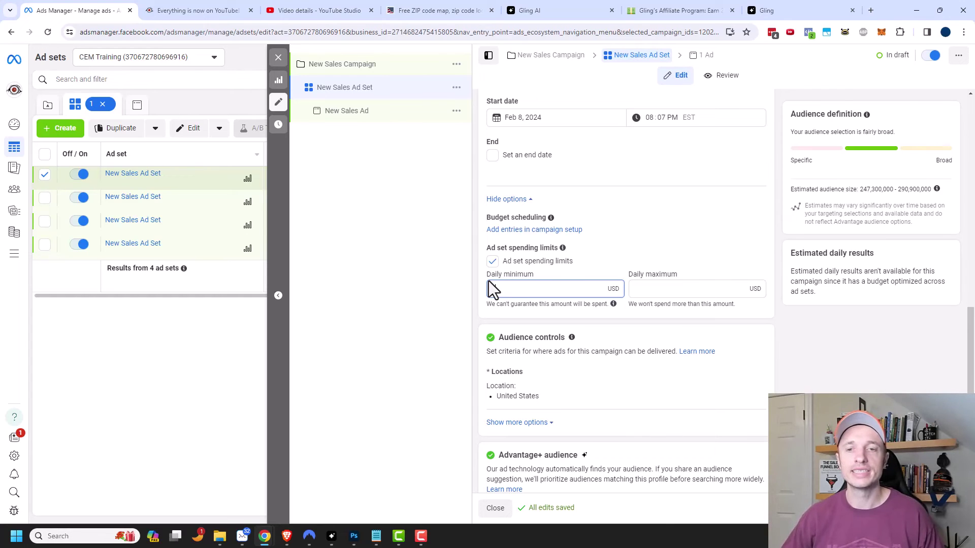
{"action": "type", "text": "5"}
{"action": "left_click", "coordinate": [670, 285]}
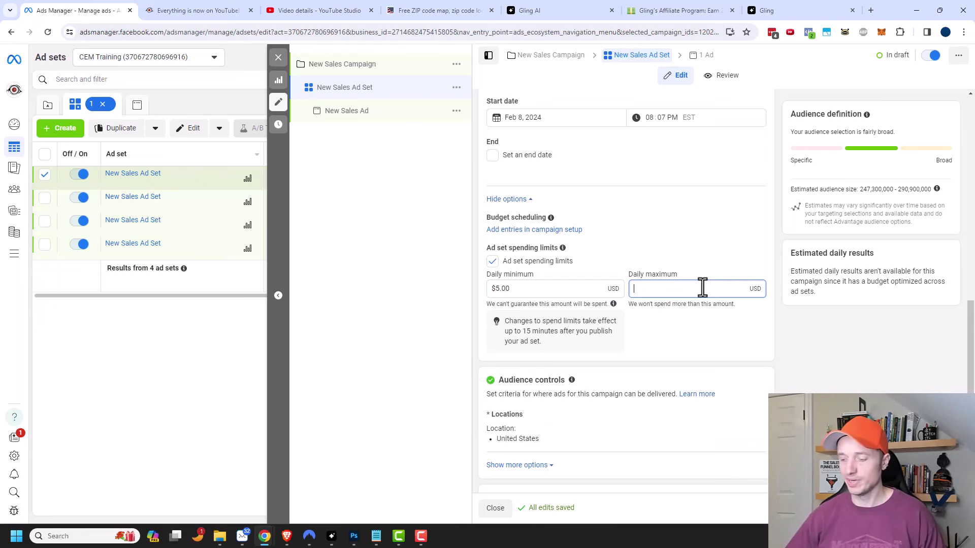
{"action": "left_click_drag", "start_coordinate": [565, 292], "coordinate": [407, 289]}
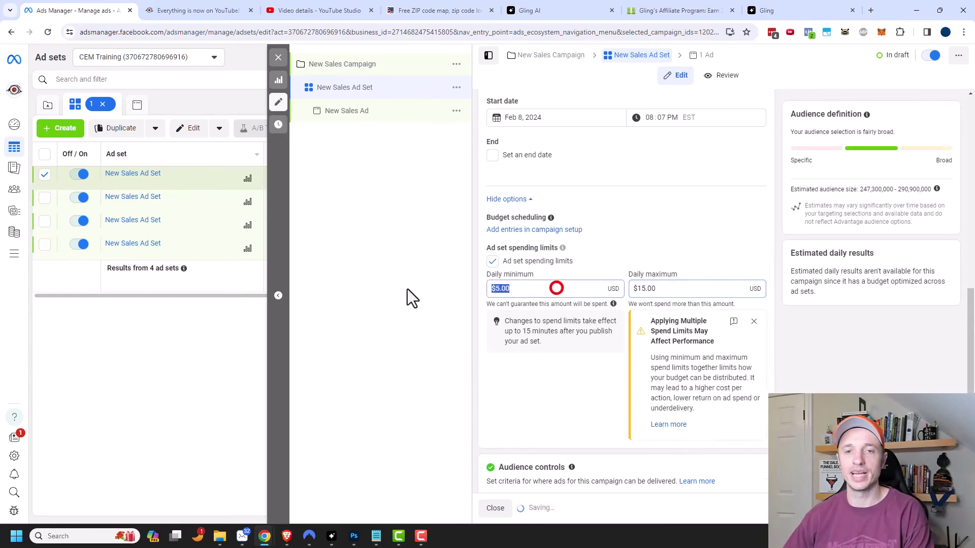
{"action": "key", "text": "BackSpace"}
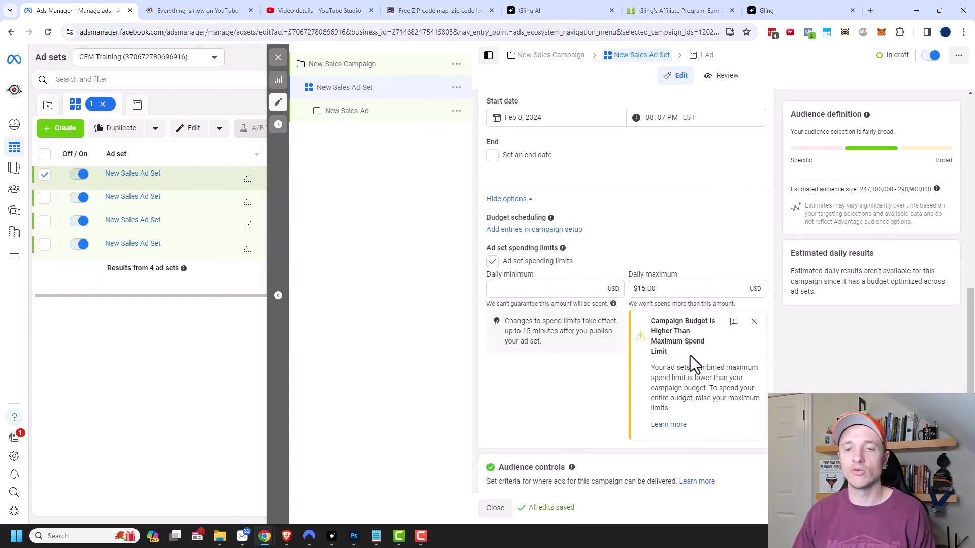
{"action": "left_click", "coordinate": [633, 288]}
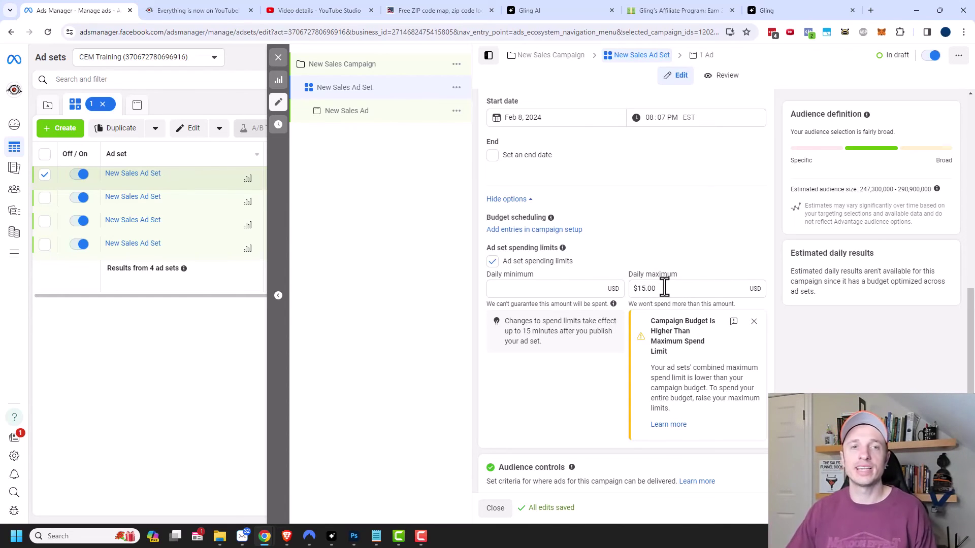
Duplicate New Sales Ad Set once into the original campaign, then reselect the original.
{"action": "left_click", "coordinate": [457, 87]}
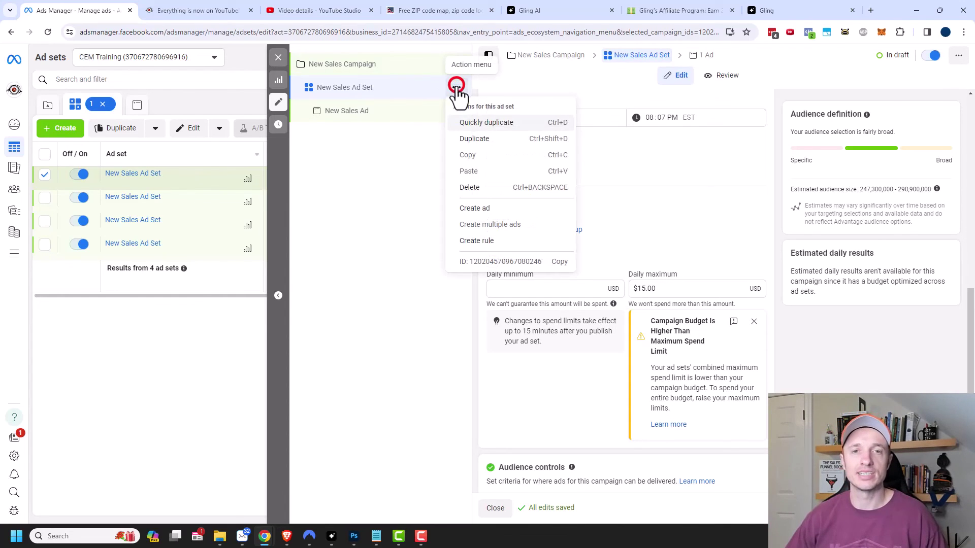
{"action": "left_click", "coordinate": [480, 139]}
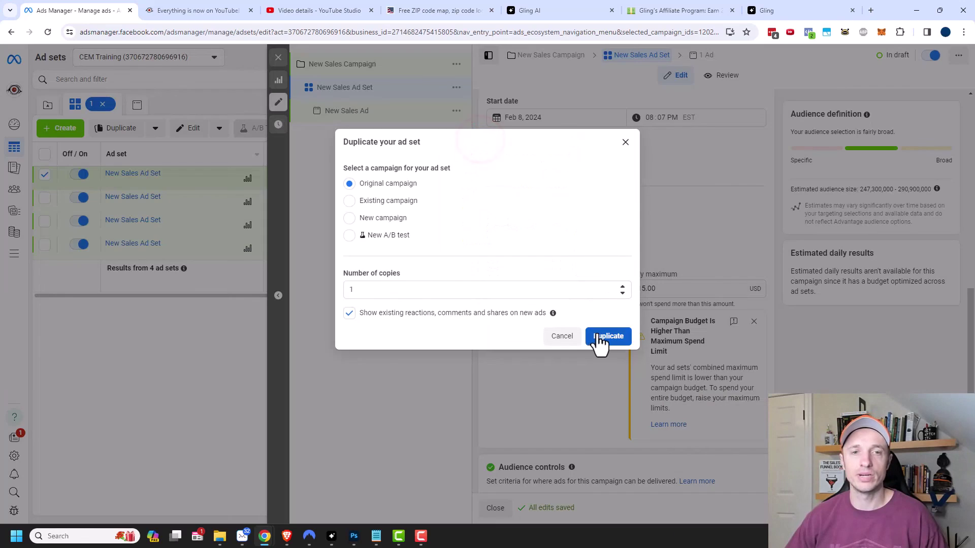
{"action": "left_click", "coordinate": [604, 336]}
{"action": "left_click", "coordinate": [353, 162]}
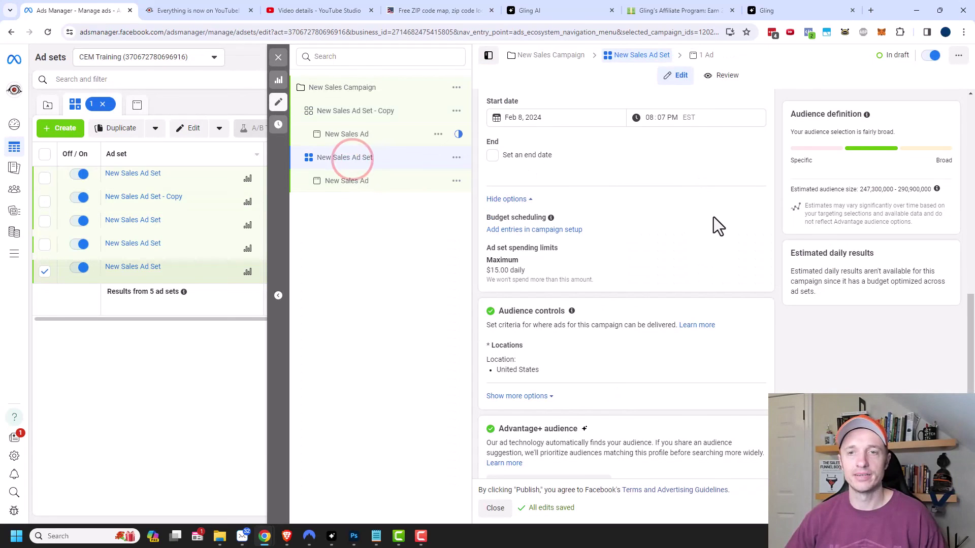